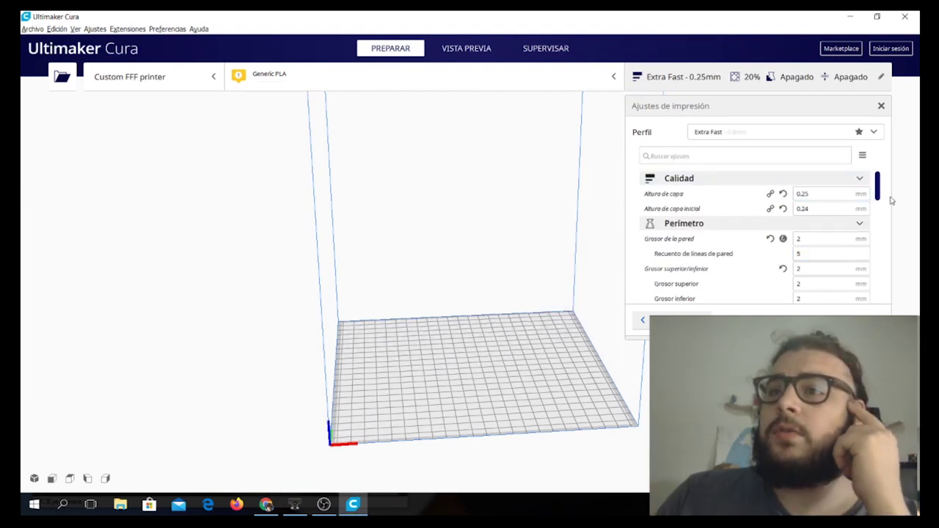
# Step: Read the descriptions of the Patrón de relleno and Pasos de relleno necesarios settings in the Relleno section
pyautogui.scroll(-3, 881, 186)
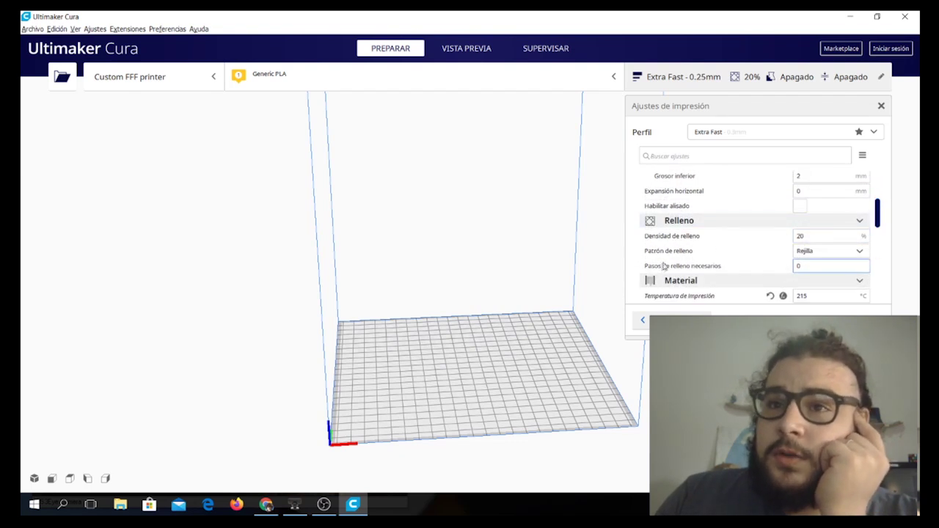
pyautogui.moveTo(654, 269)
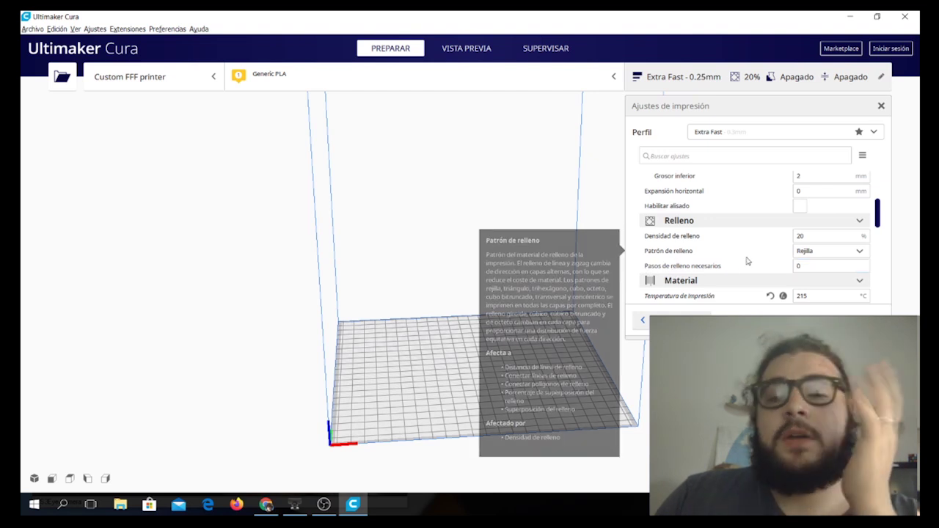
pyautogui.moveTo(843, 231)
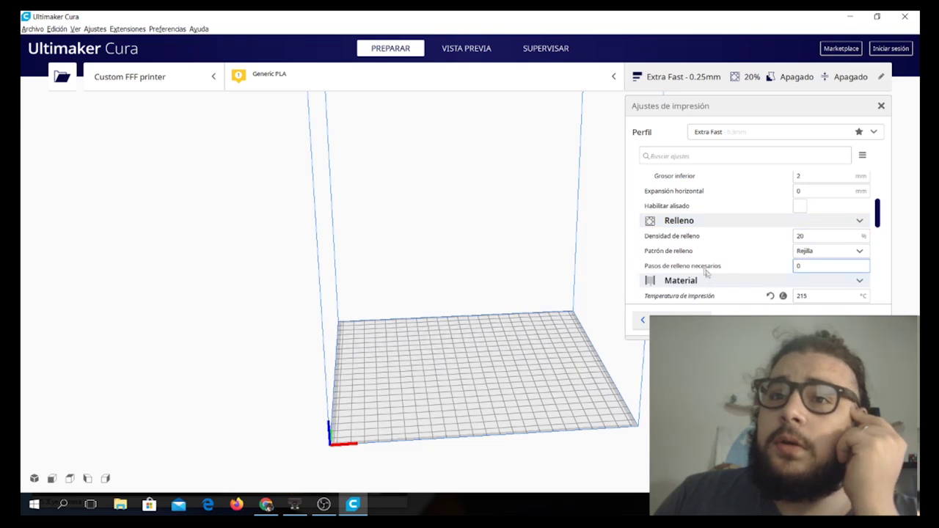
pyautogui.moveTo(763, 252)
pyautogui.moveTo(727, 274)
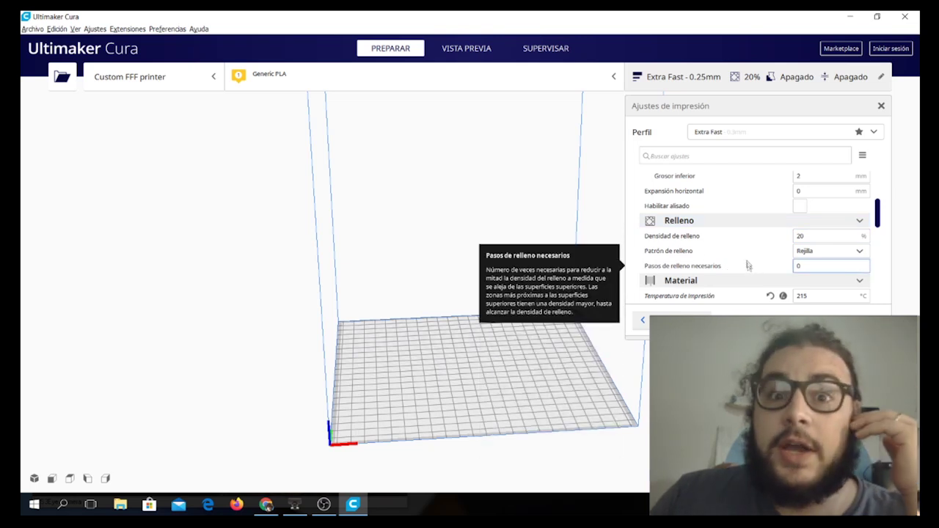
# Step: Check in the infill visibility preferences that Pasos de relleno necesarios and Altura necesaria de los pasos de relleno are enabled, and close them
pyautogui.click(845, 220)
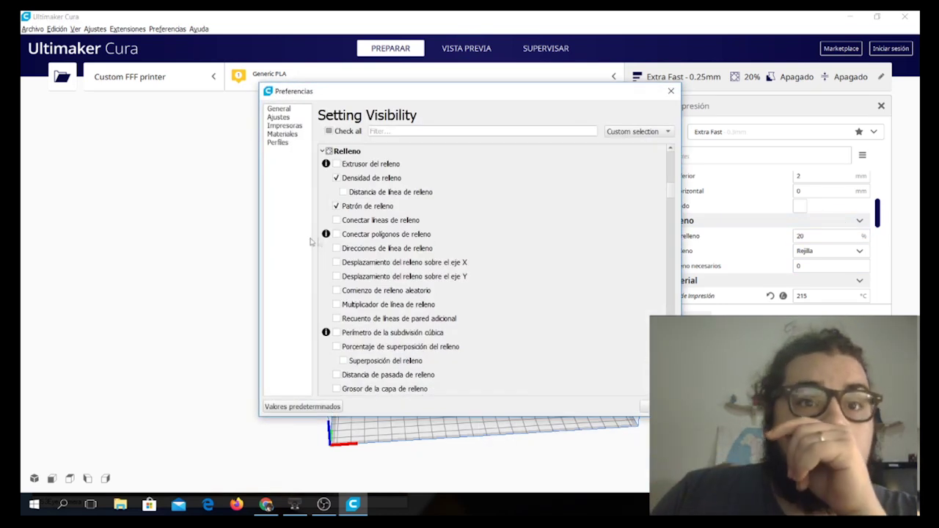
pyautogui.scroll(-2, 440, 250)
pyautogui.scroll(-1, 410, 254)
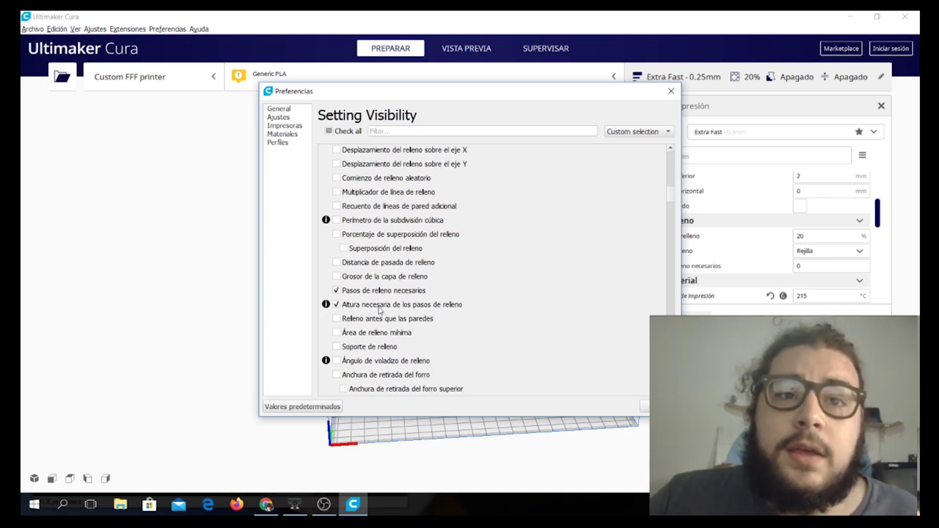
pyautogui.moveTo(366, 311)
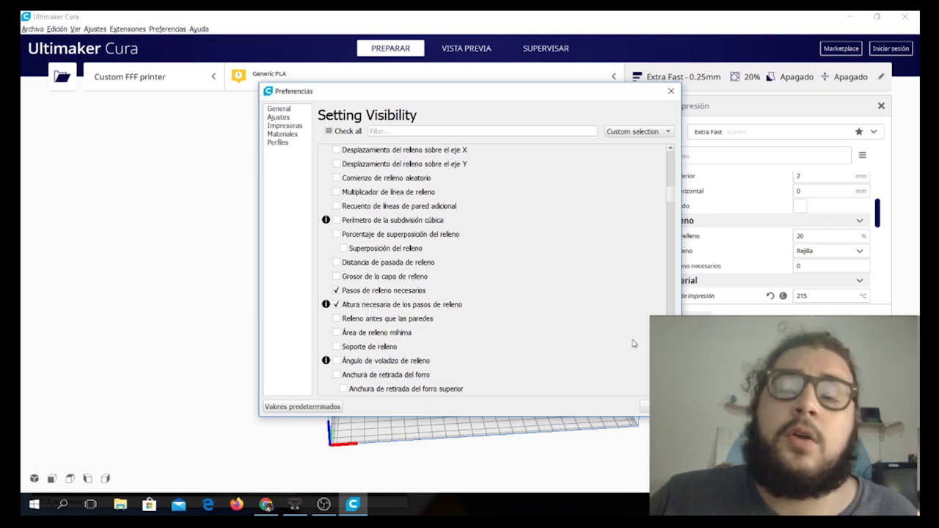
pyautogui.click(644, 407)
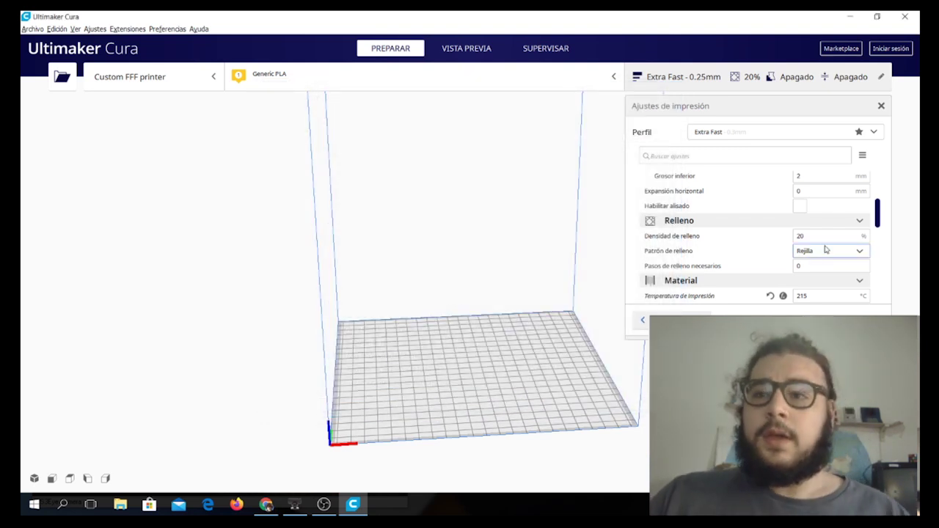
pyautogui.scroll(-1, 719, 252)
pyautogui.click(841, 230)
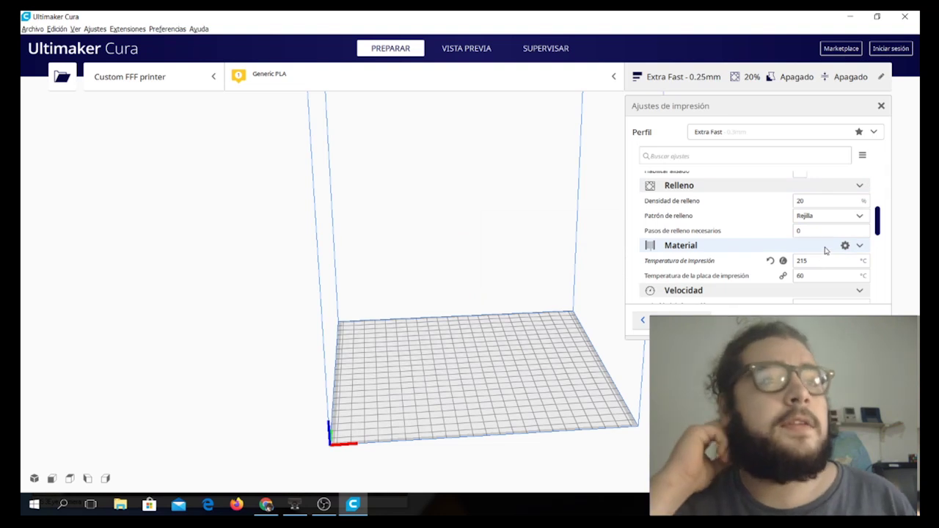
# Step: Search the Descargas folder for "xyz" and load the xyzCalibration_cube STL model onto the build plate
pyautogui.click(61, 76)
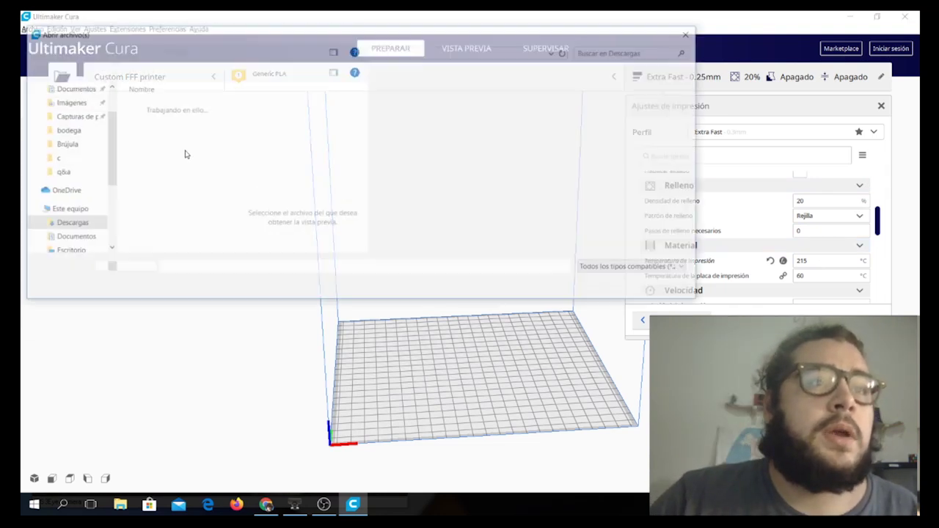
pyautogui.click(630, 50)
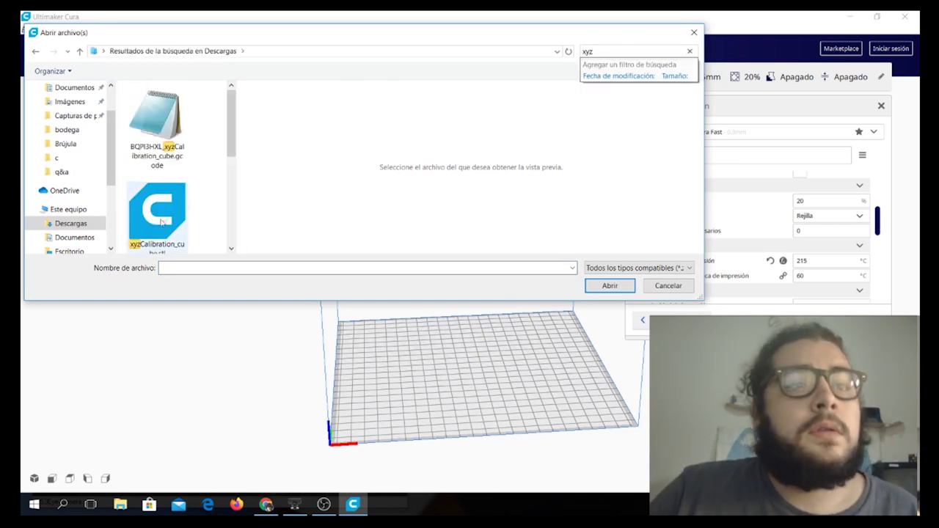
pyautogui.doubleClick(161, 221)
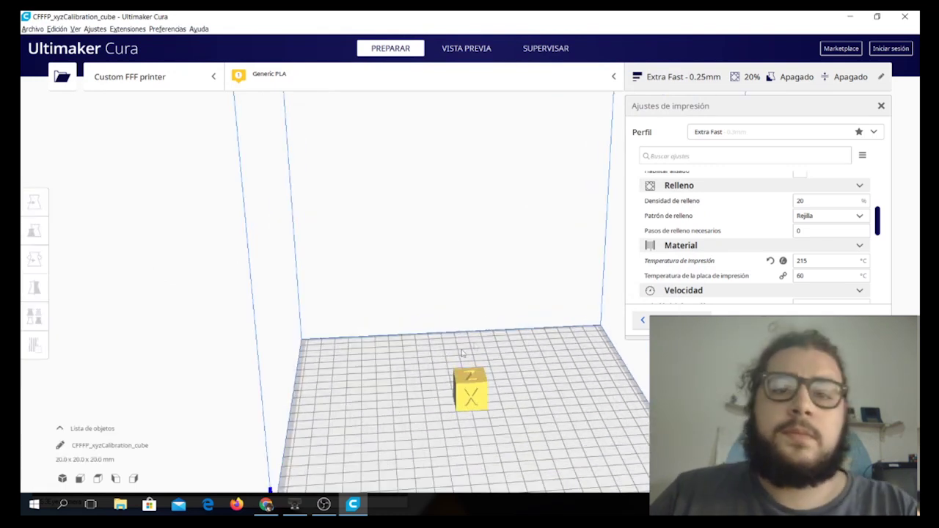
# Step: Scale the calibration cube up uniformly to about 92.8 mm per side
pyautogui.click(448, 338)
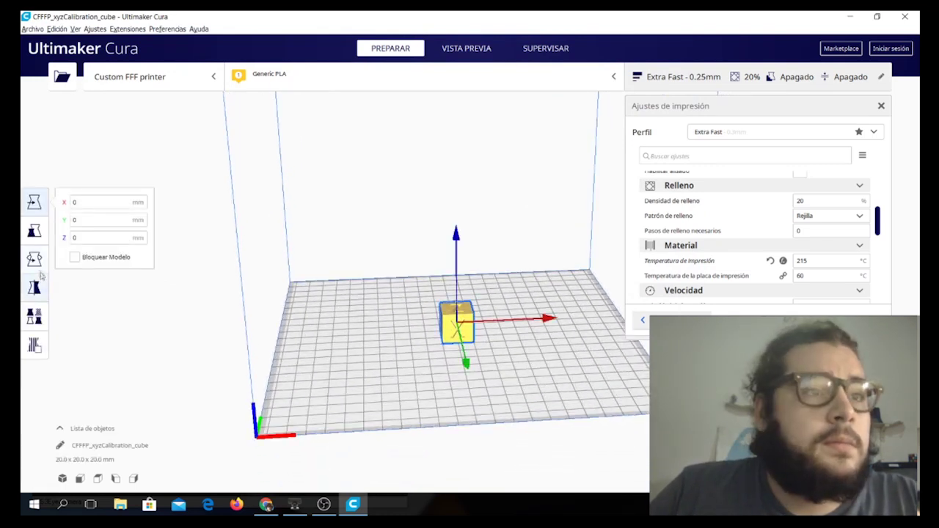
pyautogui.click(34, 230)
pyautogui.moveTo(457, 242); pyautogui.dragTo(457, 184)
pyautogui.scroll(3, 514, 328)
pyautogui.moveTo(513, 328); pyautogui.dragTo(570, 349, button='right')
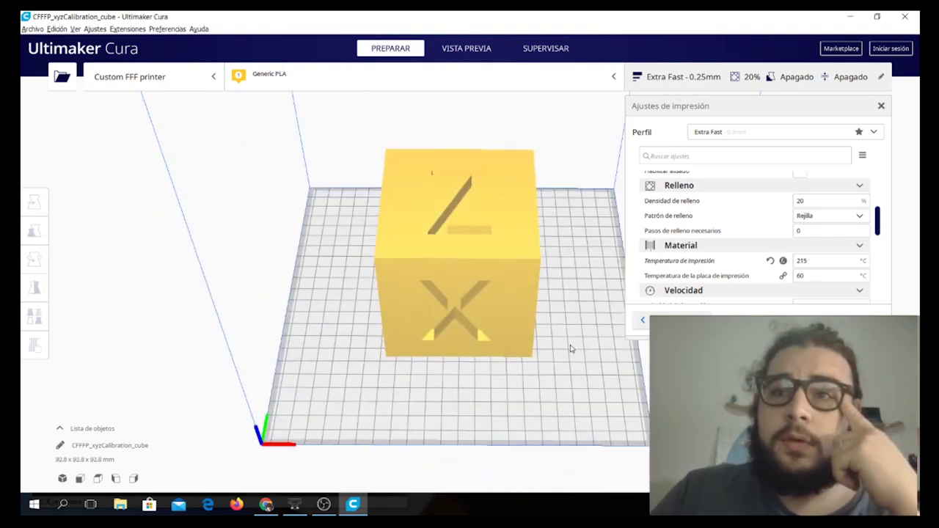
# Step: Set the infill density (Densidad de relleno) to 40%
pyautogui.doubleClick(818, 230)
pyautogui.click(821, 200)
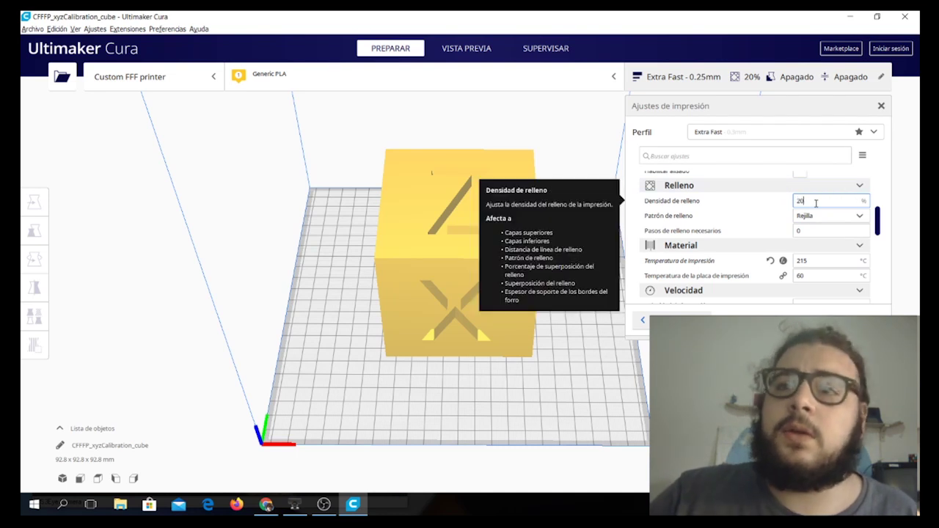
pyautogui.moveTo(814, 203); pyautogui.dragTo(768, 202)
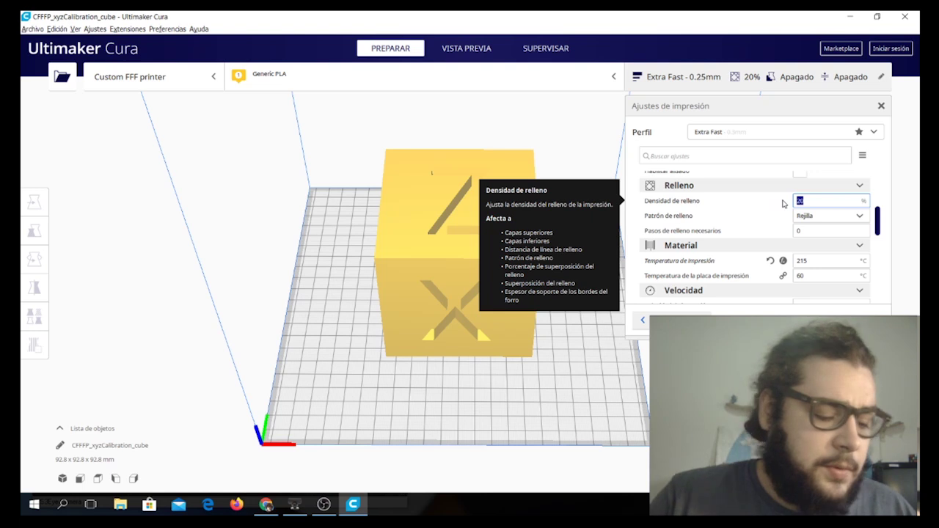
pyautogui.write('40')
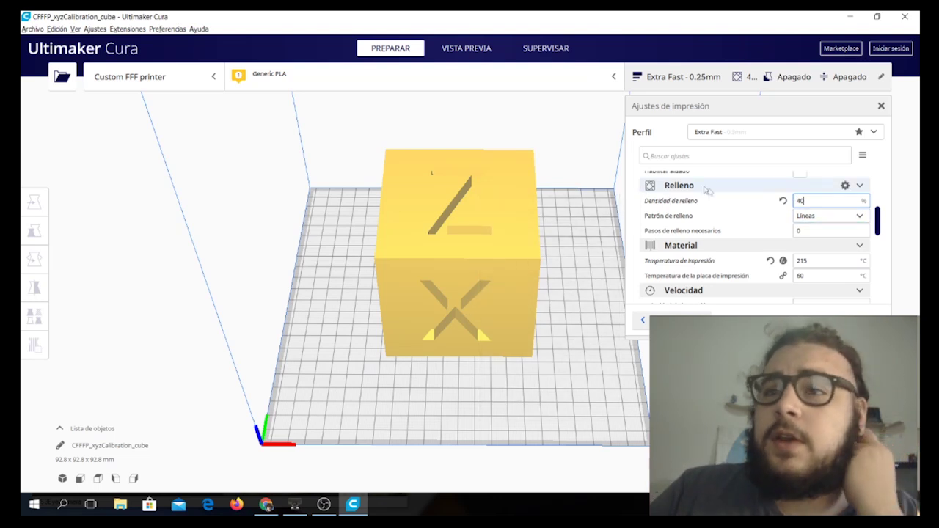
# Step: Set Pasos de relleno necesarios to 4 and Altura necesaria de los pasos de relleno to 5 mm
pyautogui.click(814, 231)
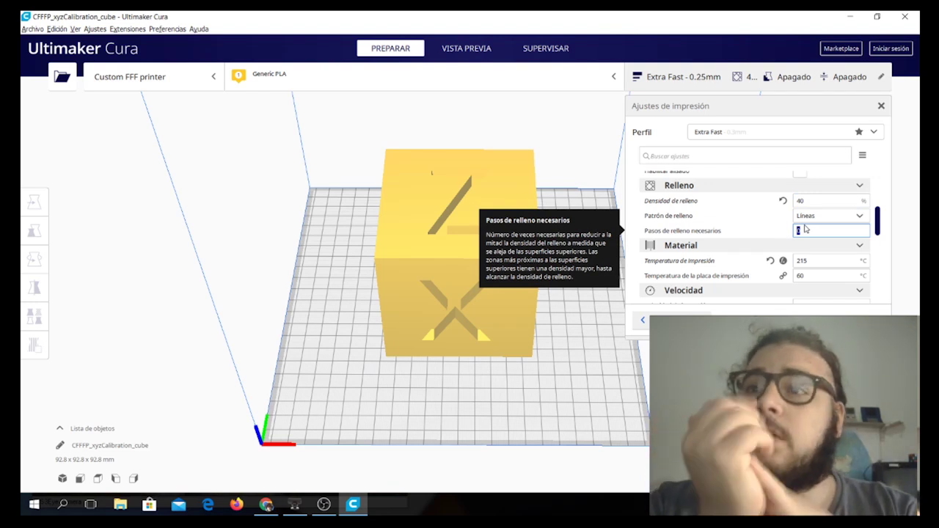
pyautogui.write('4')
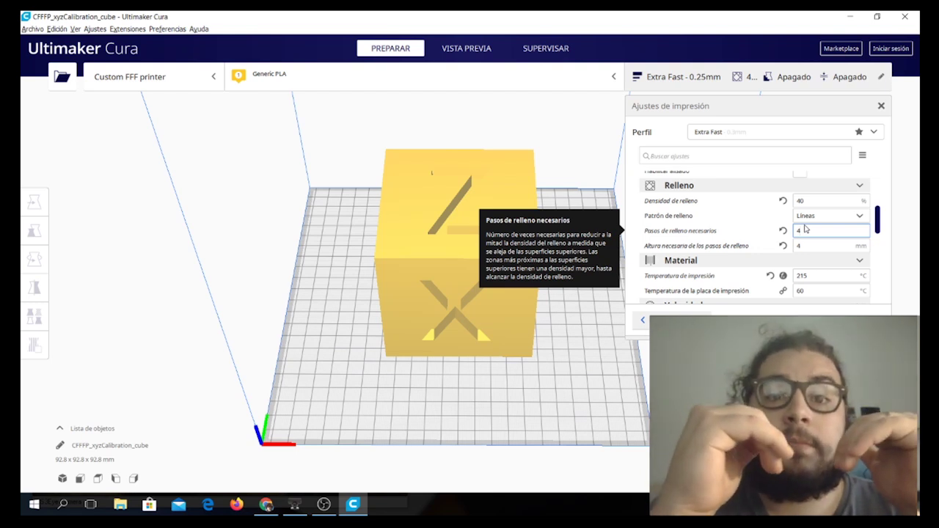
pyautogui.press('Tab')
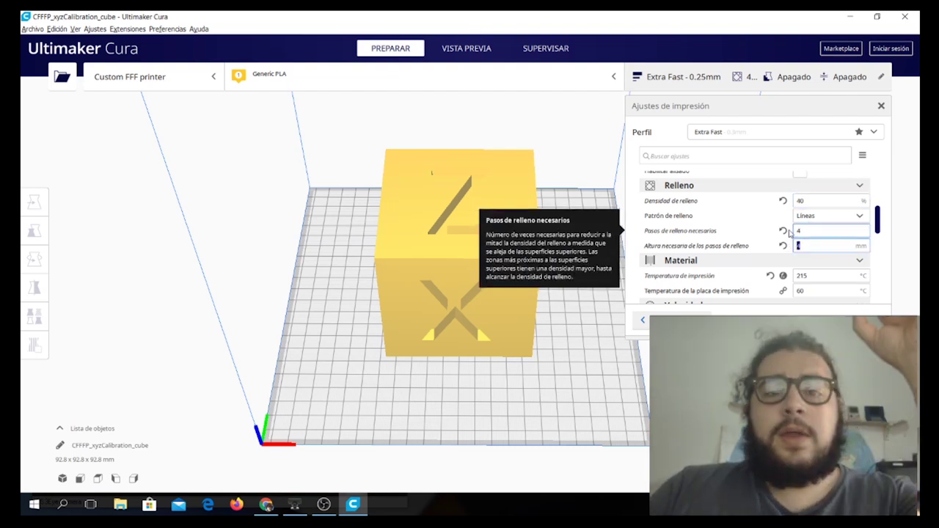
pyautogui.click(430, 235)
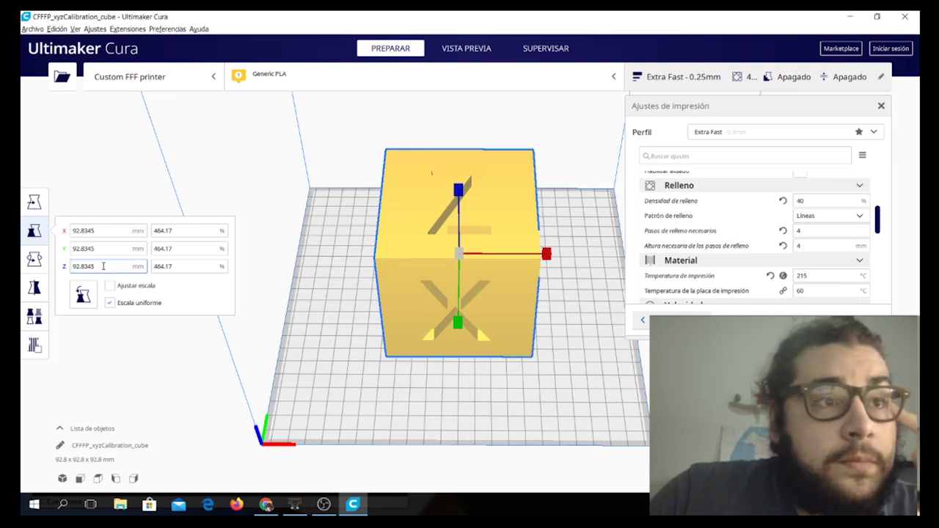
pyautogui.moveTo(810, 248); pyautogui.dragTo(776, 248)
pyautogui.write('5')
pyautogui.click(618, 242)
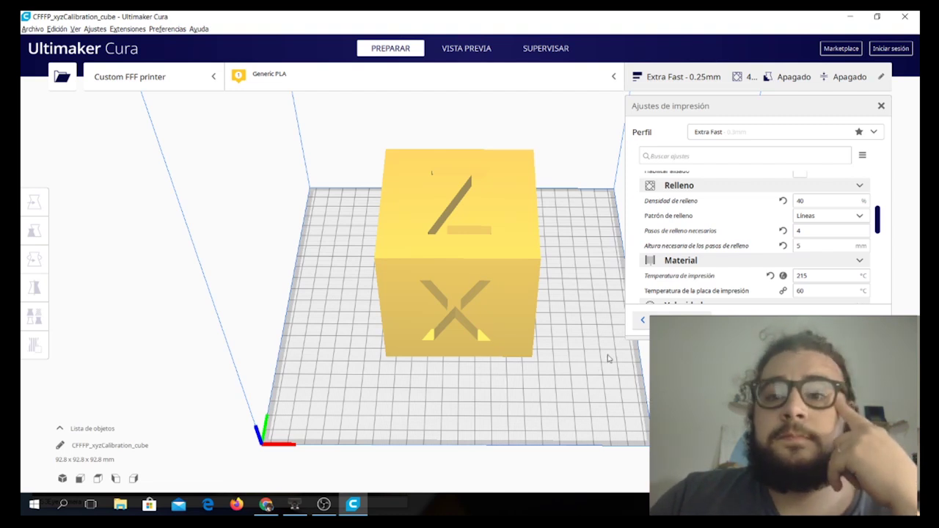
# Step: Set the layer height (Altura de capa) to 0.3 mm
pyautogui.moveTo(611, 357); pyautogui.dragTo(848, 266, button='right')
pyautogui.scroll(3, 539, 329)
pyautogui.scroll(5, 849, 266)
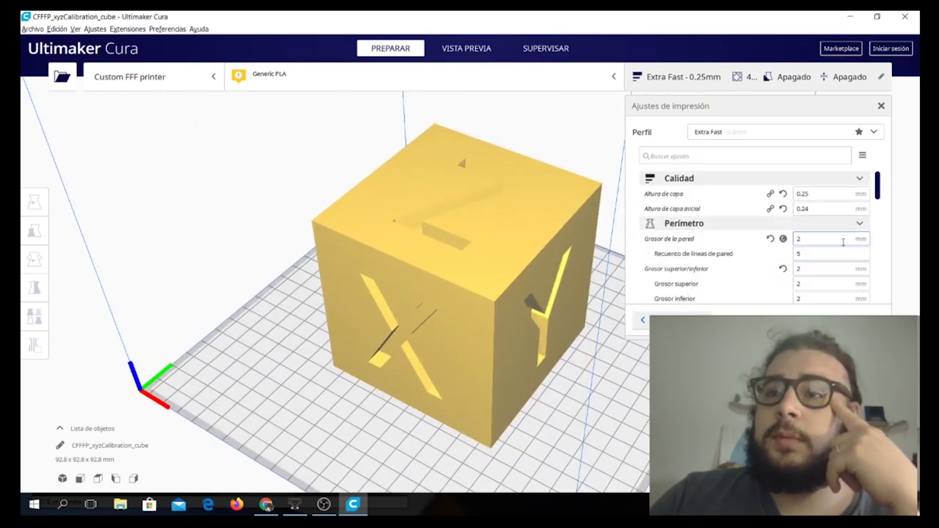
pyautogui.doubleClick(802, 193)
pyautogui.write('0.3')
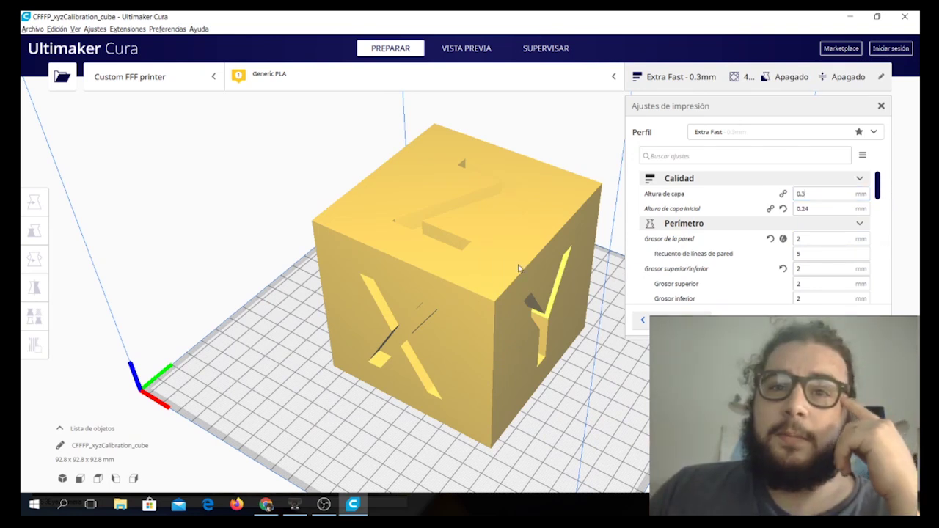
pyautogui.click(814, 253)
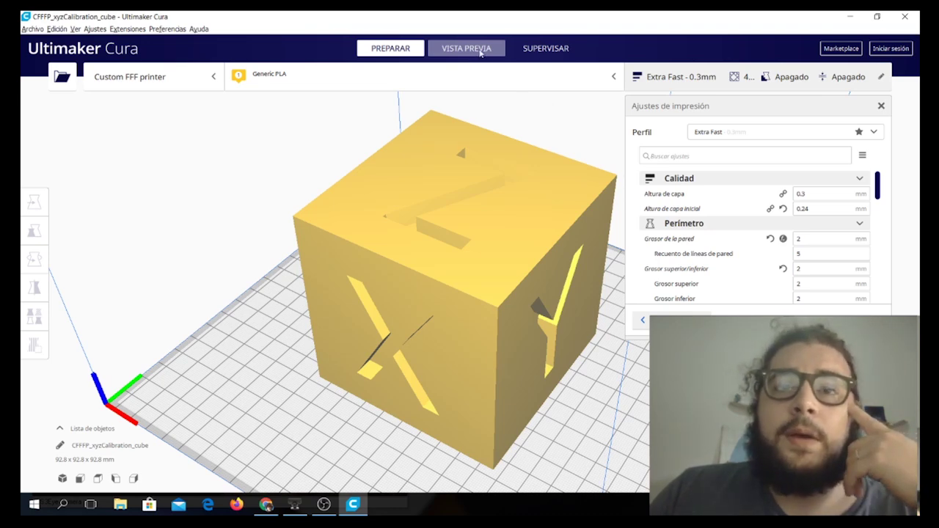
# Step: Preview the sliced cube and lower the visible layers to examine the infill pattern near its base
pyautogui.click(478, 54)
pyautogui.scroll(3, 465, 210)
pyautogui.moveTo(453, 189); pyautogui.dragTo(469, 242, button='right')
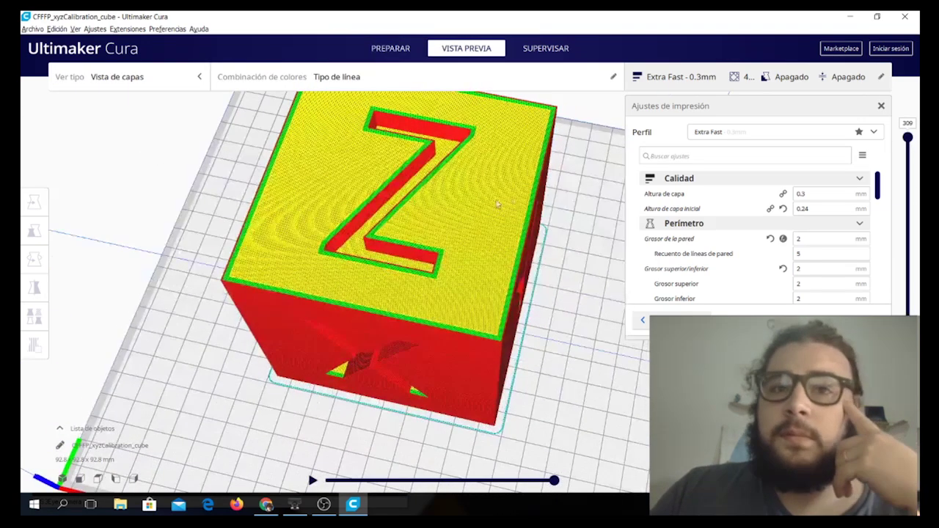
pyautogui.moveTo(907, 137); pyautogui.dragTo(907, 316)
pyautogui.scroll(2, 407, 254)
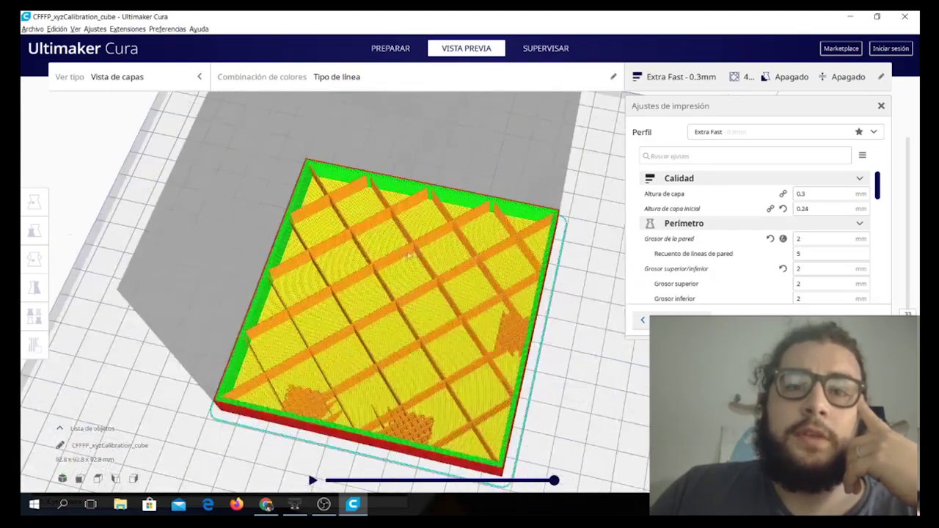
pyautogui.scroll(5, 413, 254)
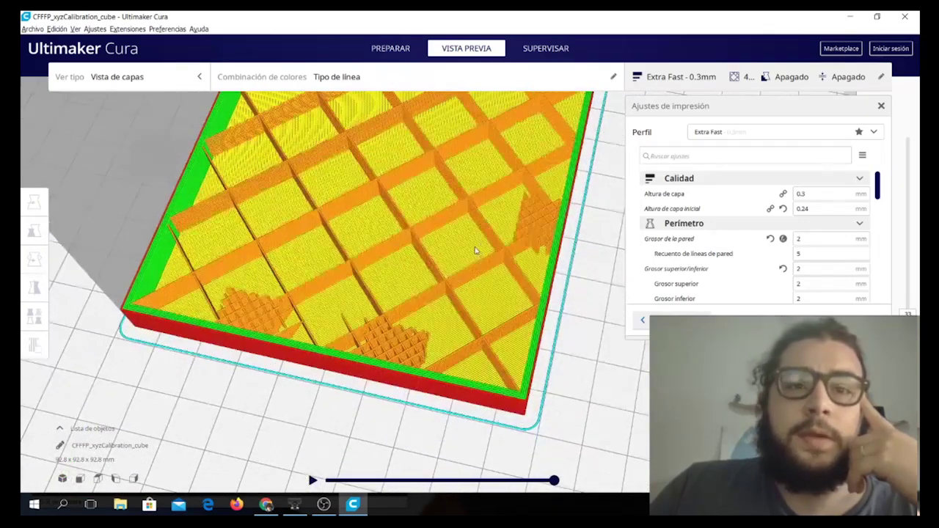
pyautogui.scroll(2, 475, 251)
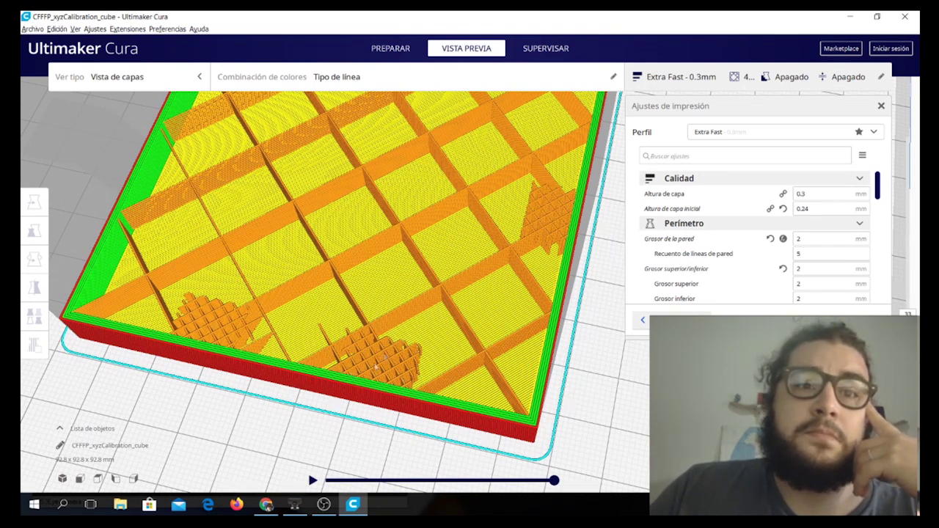
# Step: Raise the visible layers to 247 and on to about 267 to examine the infill density beneath the cube's top
pyautogui.moveTo(908, 316); pyautogui.dragTo(909, 211)
pyautogui.scroll(5, 523, 229)
pyautogui.scroll(-5, 374, 197)
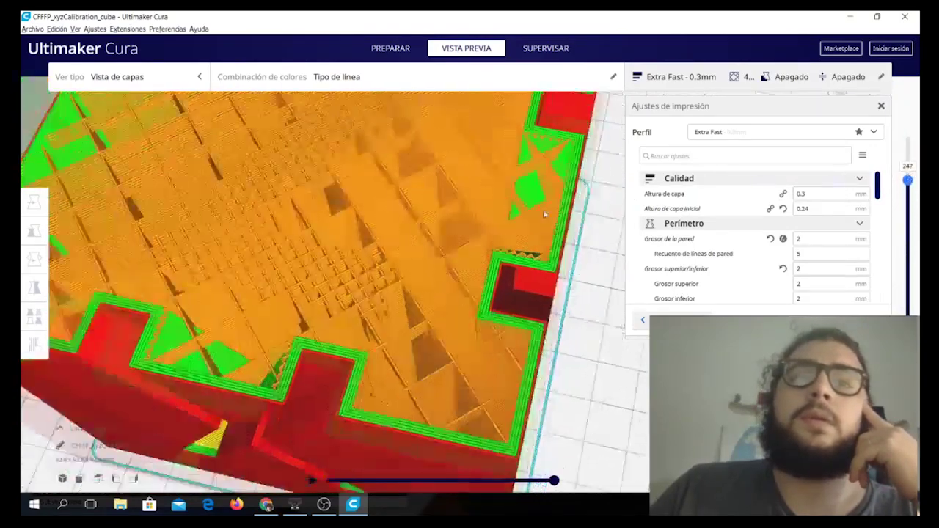
pyautogui.scroll(5, 374, 197)
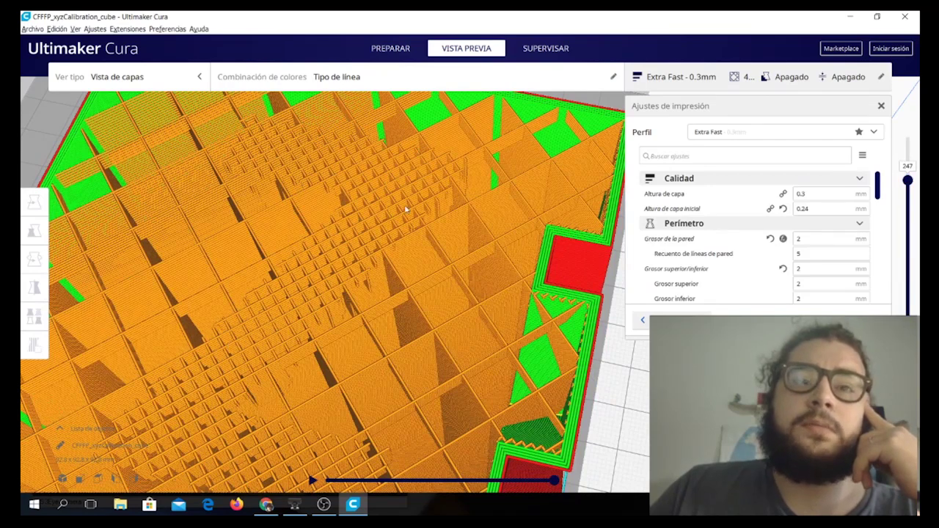
pyautogui.scroll(-3, 517, 283)
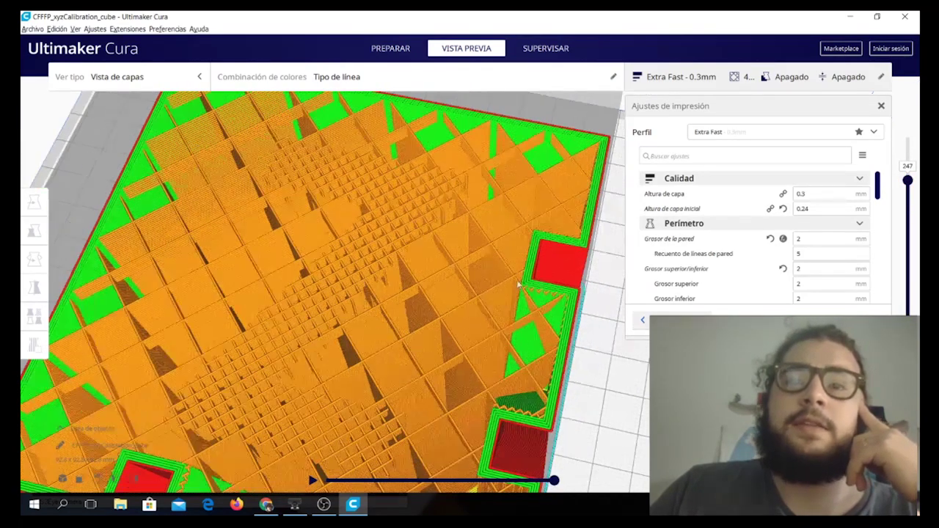
pyautogui.moveTo(909, 184); pyautogui.dragTo(909, 167)
pyautogui.scroll(5, 330, 293)
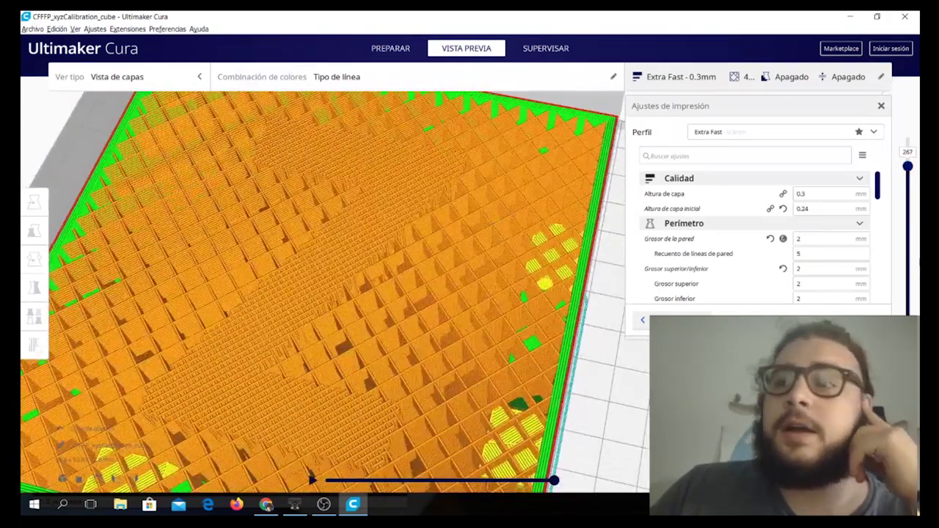
# Step: Isolate a narrow band of upper layers, restore the lower limit, and examine the whole cube cut at layer 197
pyautogui.moveTo(907, 313); pyautogui.dragTo(908, 173)
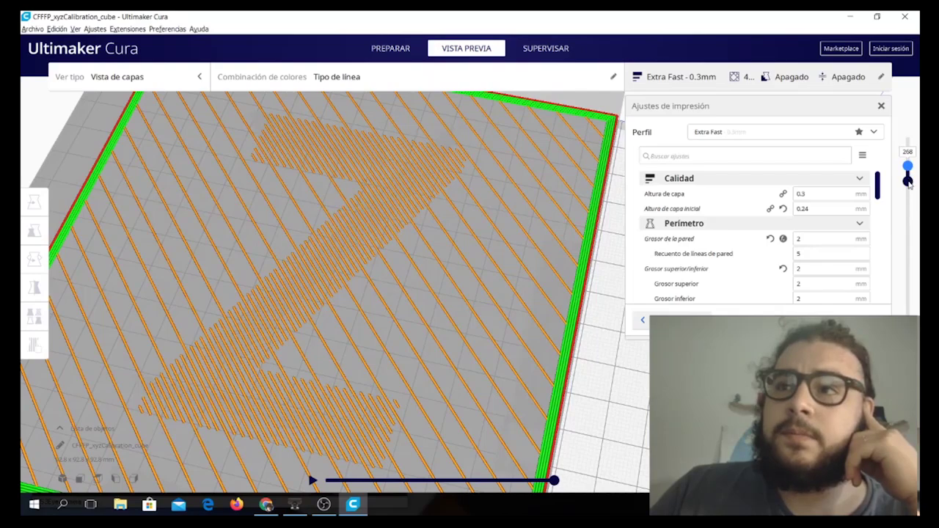
pyautogui.moveTo(909, 182); pyautogui.dragTo(908, 312)
pyautogui.scroll(-5, 627, 317)
pyautogui.moveTo(616, 286)
pyautogui.mouseDown(button='right')
pyautogui.moveTo(546, 165)
pyautogui.moveTo(616, 286)
pyautogui.mouseUp(button='right')
pyautogui.scroll(-3, 733, 242)
pyautogui.moveTo(570, 221); pyautogui.dragTo(524, 236, button='right')
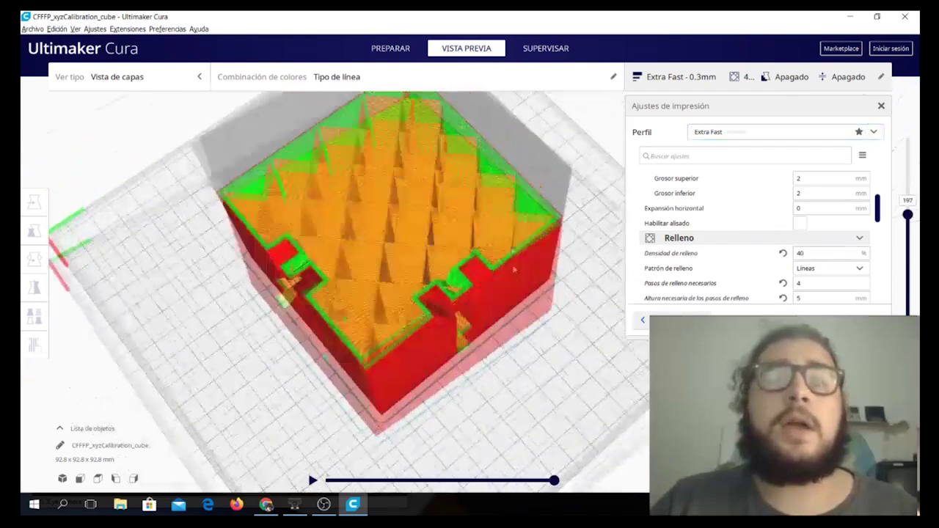
pyautogui.moveTo(514, 270); pyautogui.dragTo(536, 290, button='right')
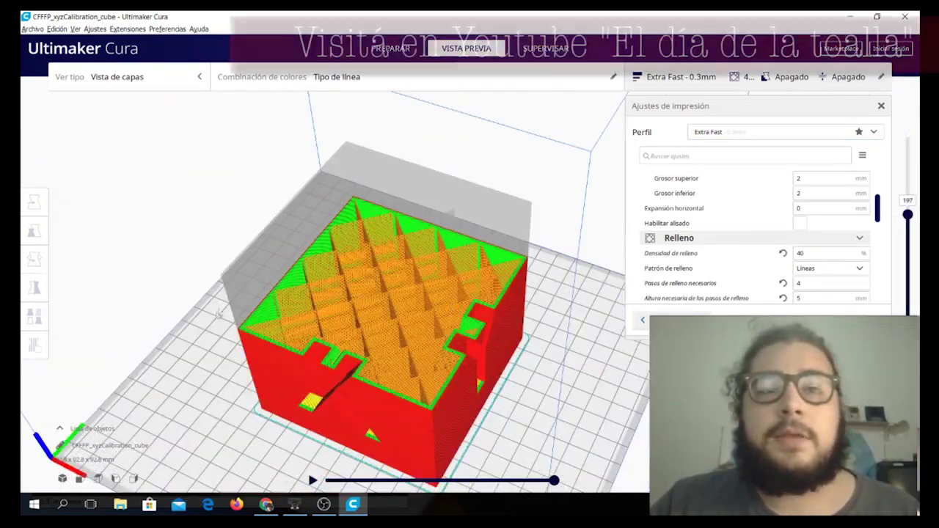